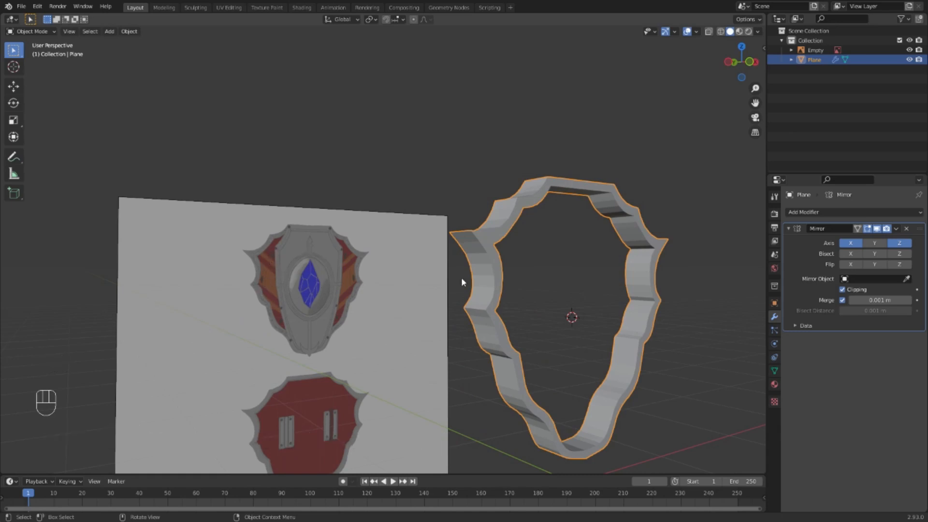
Add a cube at the shield frame's centre and scale its mesh down to about a third of its size
middle_drag(463, 277, 392, 283)
key(KP_2)
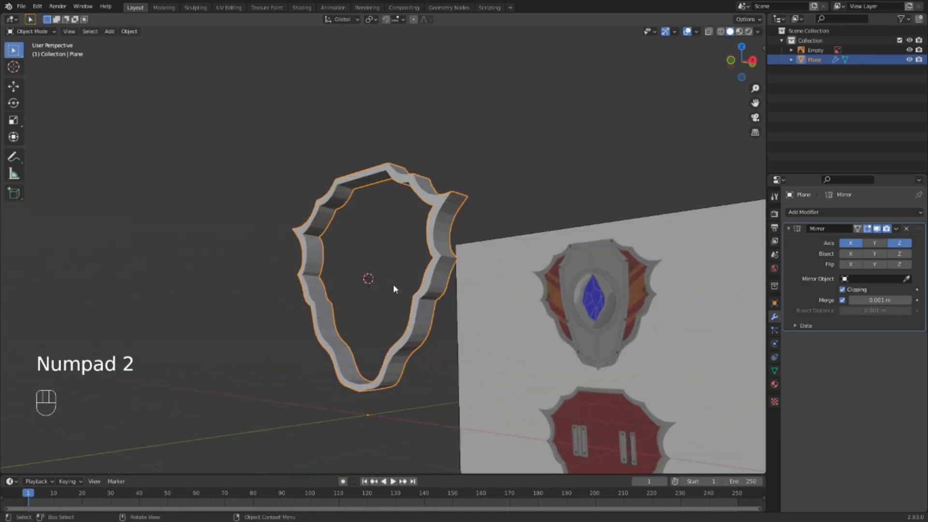
key(KP_1)
scroll(413, 291, up, 2)
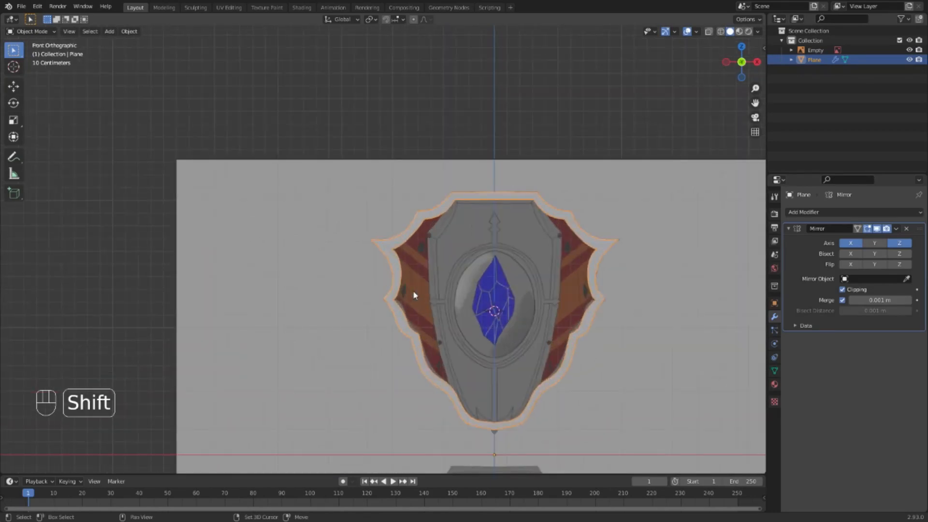
key(shift+a)
mouse_move(405, 184)
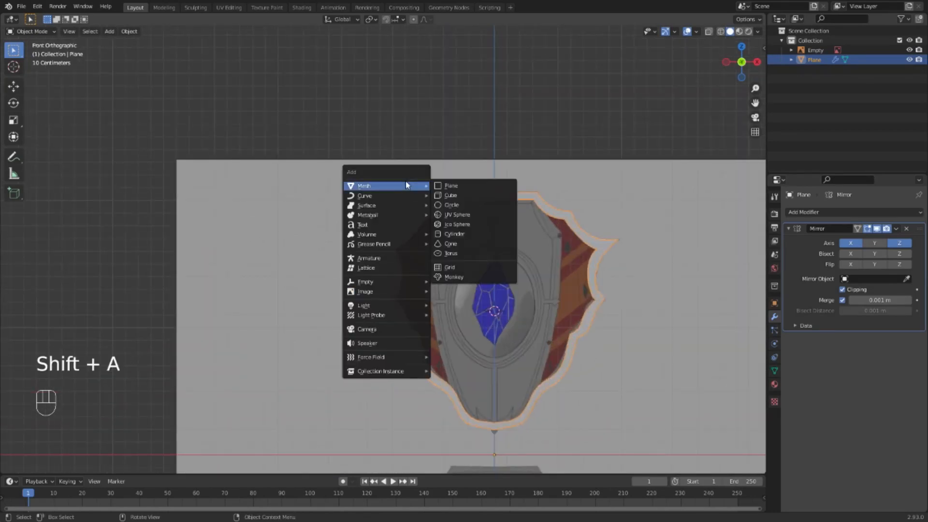
click(450, 195)
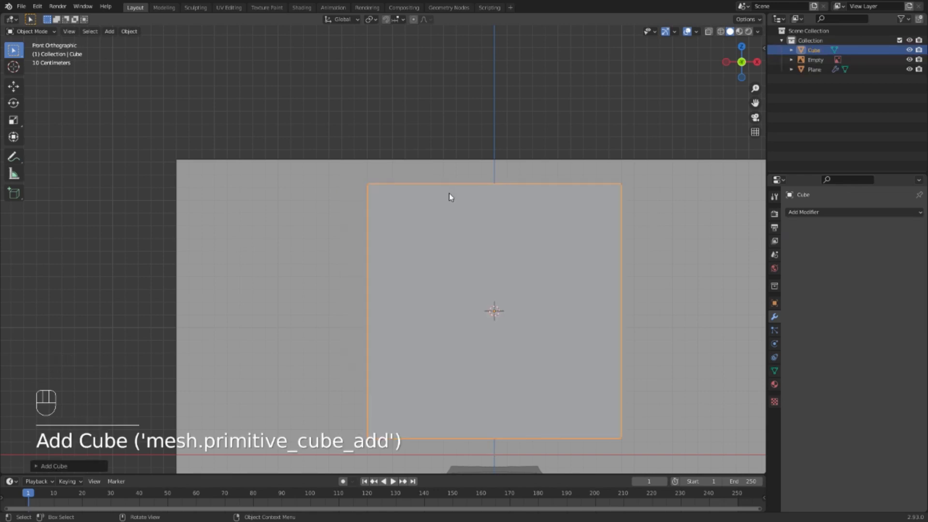
key(Tab)
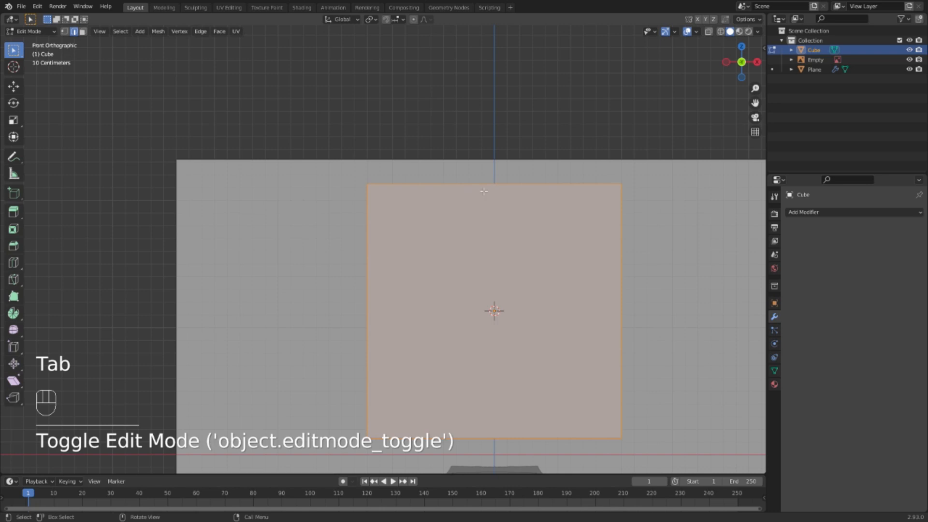
key(s)
click(476, 274)
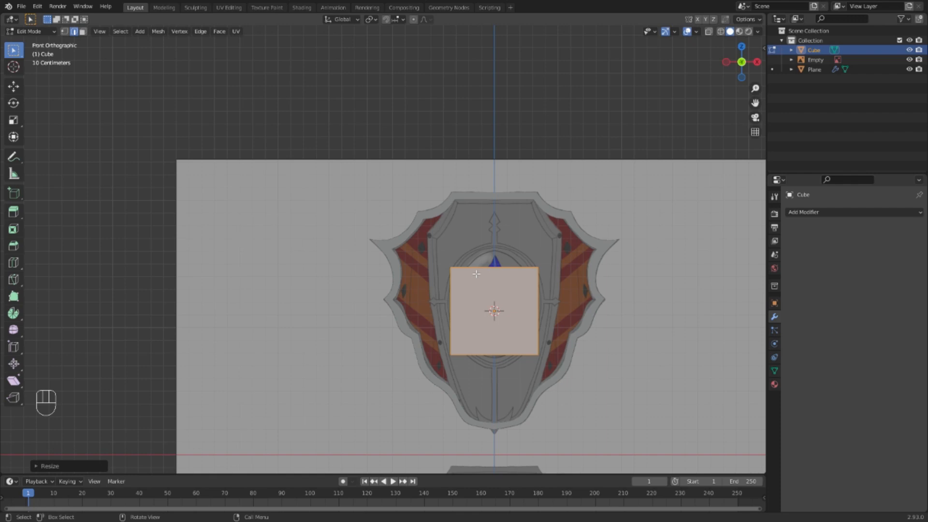
key(shift+a)
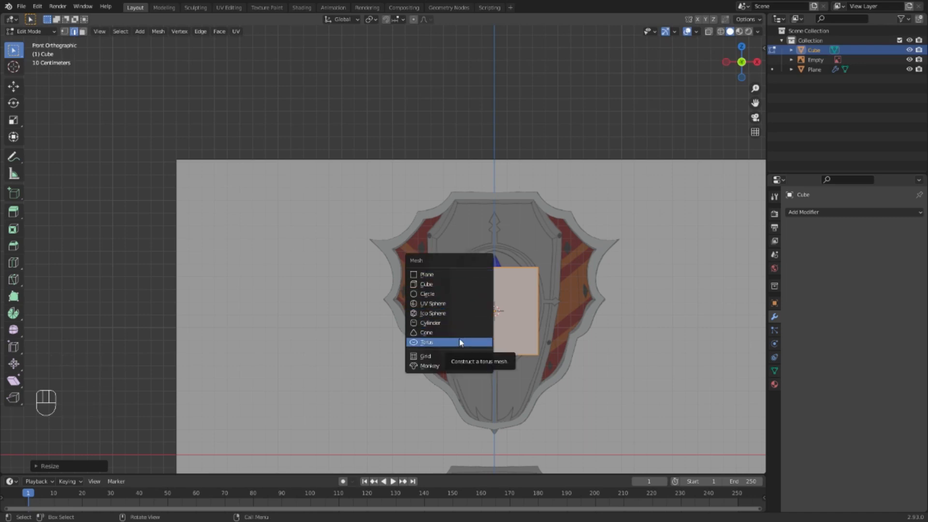
key(Escape)
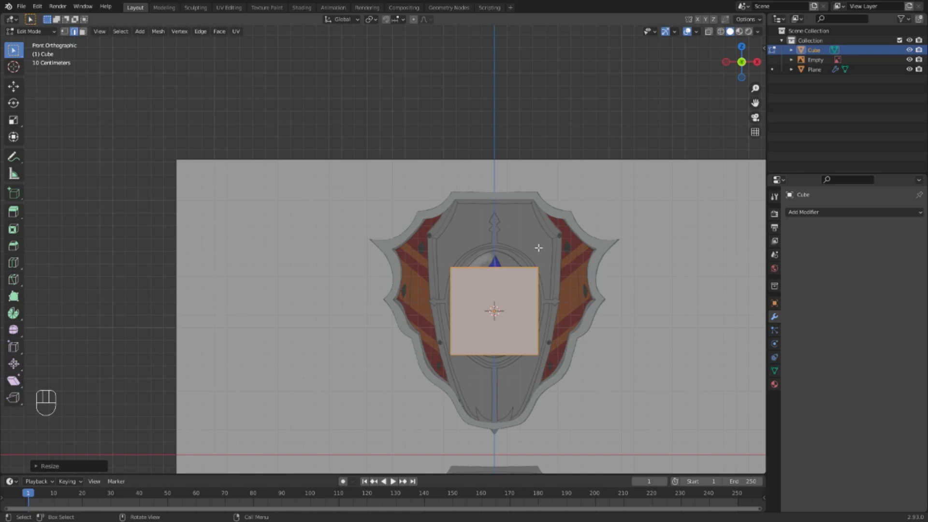
Flatten the cube along the Y axis into a thin slab
middle_drag(500, 336, 550, 353)
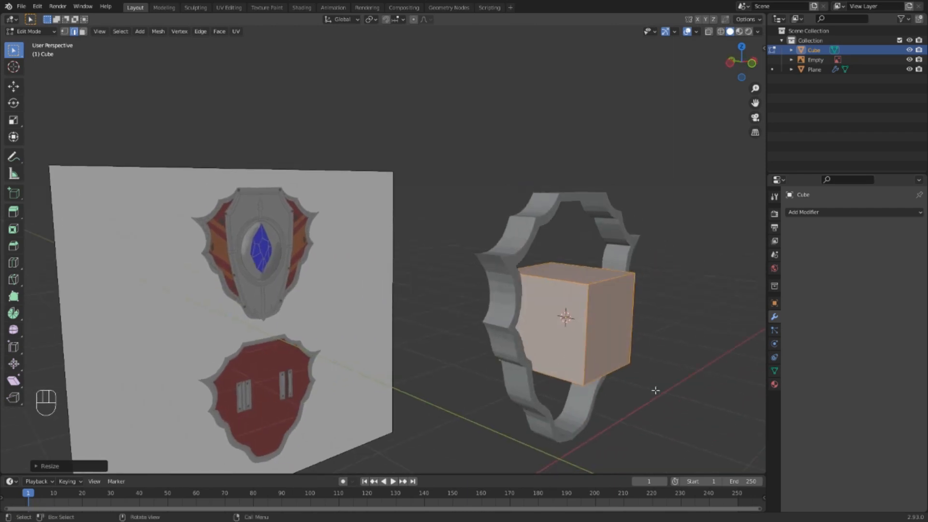
key(s)
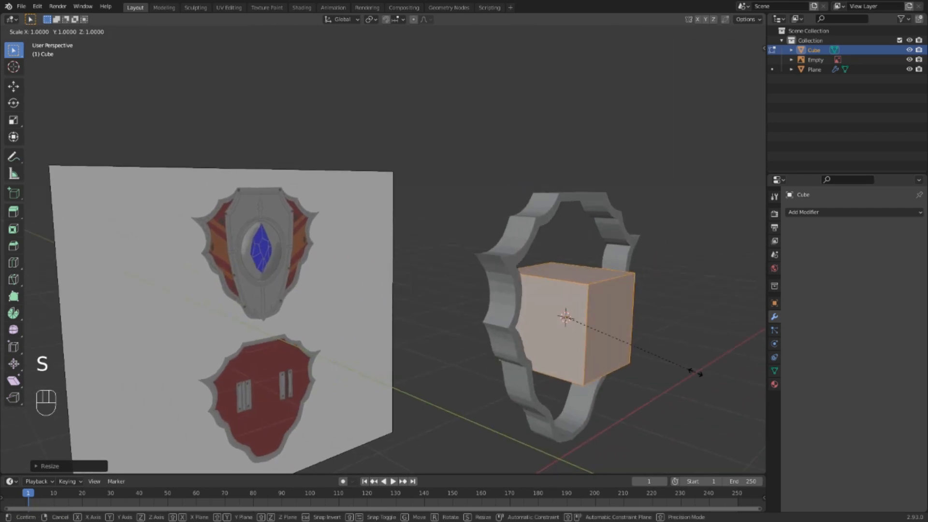
key(y)
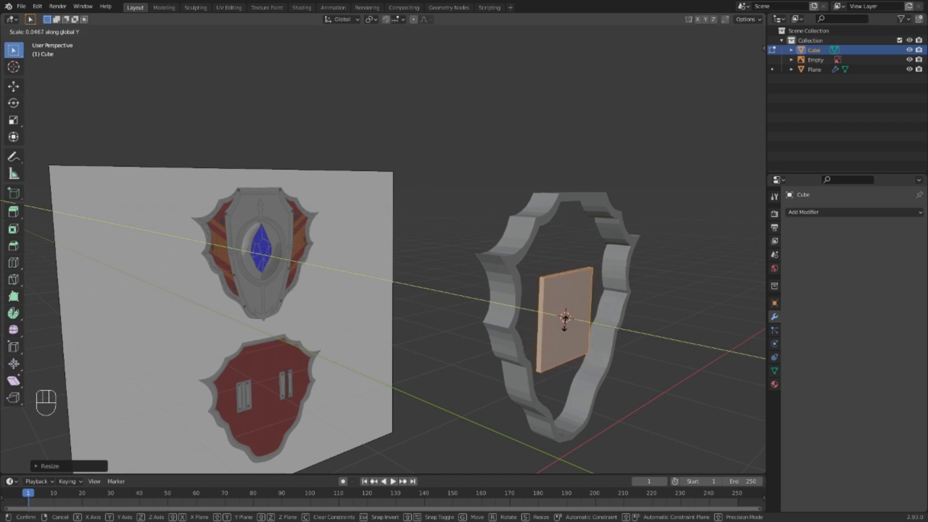
click(604, 327)
middle_drag(604, 327, 564, 321)
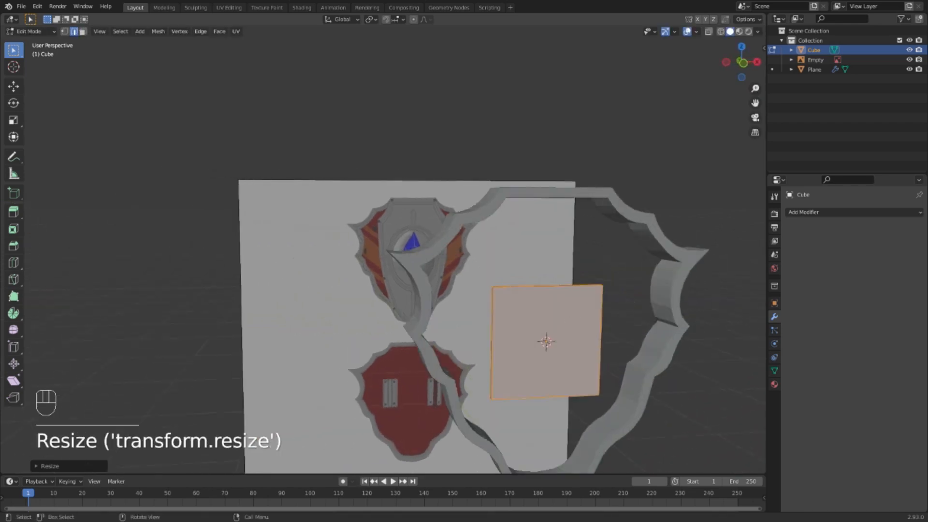
Narrow the slab along X and stretch it along Z into a vertical plank spanning the frame's height
key(s)
key(x)
click(565, 323)
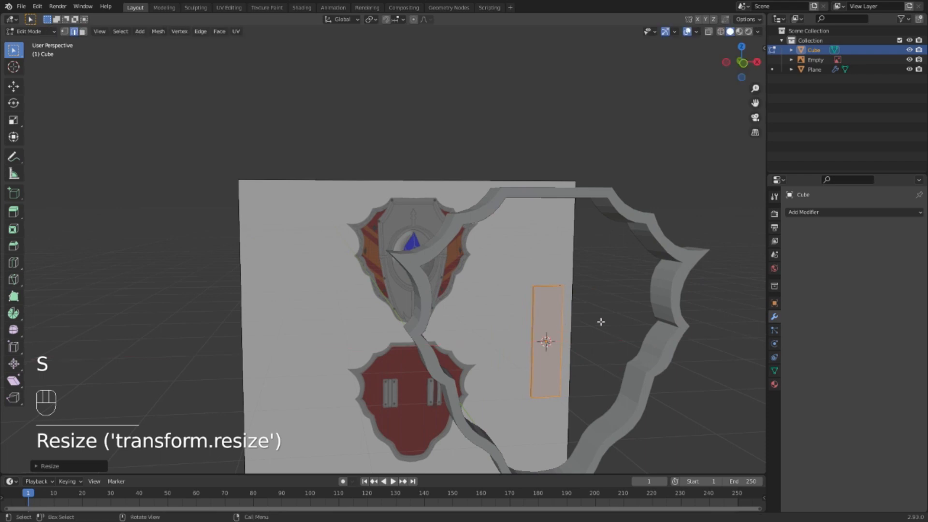
key(s)
key(y)
key(z)
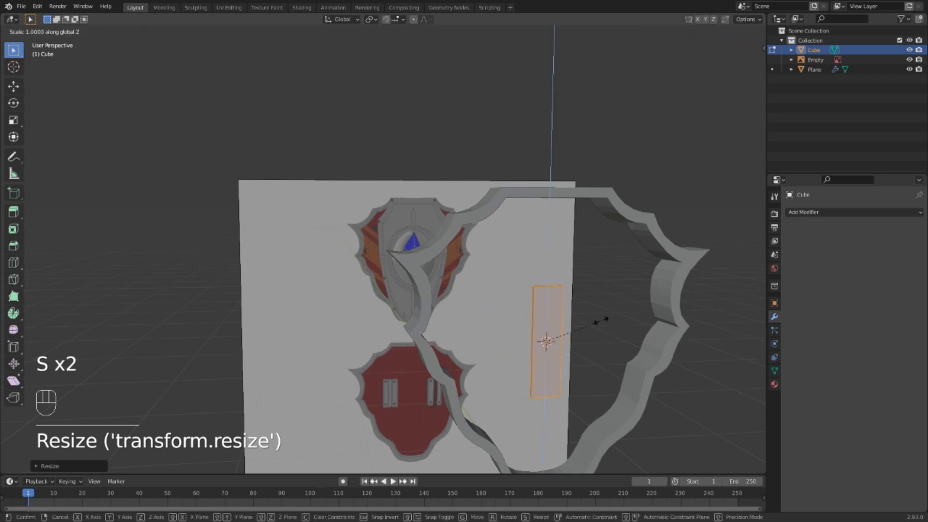
click(694, 286)
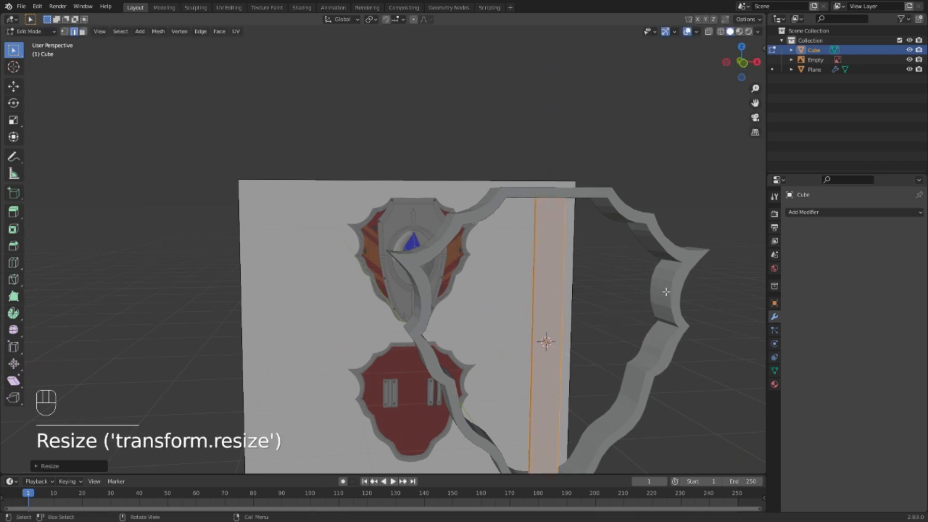
Move the plank about 0.74 m in the negative X direction to the shield's left side
scroll(654, 288, down, 2)
middle_drag(654, 288, 595, 287)
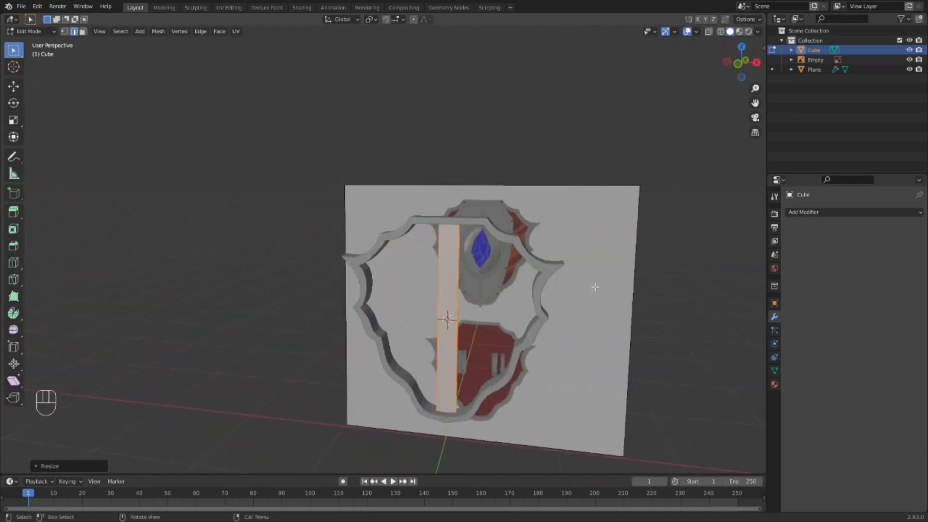
key(KP_1)
scroll(595, 287, up, 4)
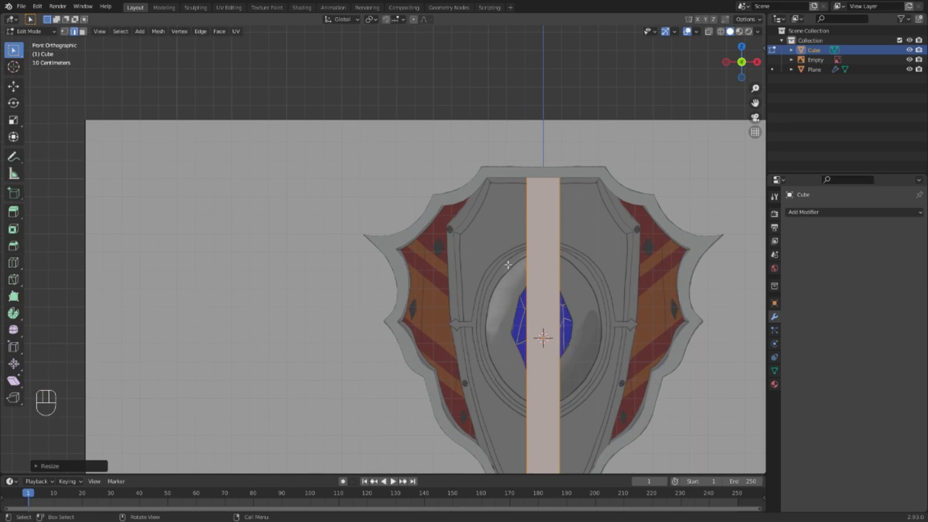
key(g)
key(x)
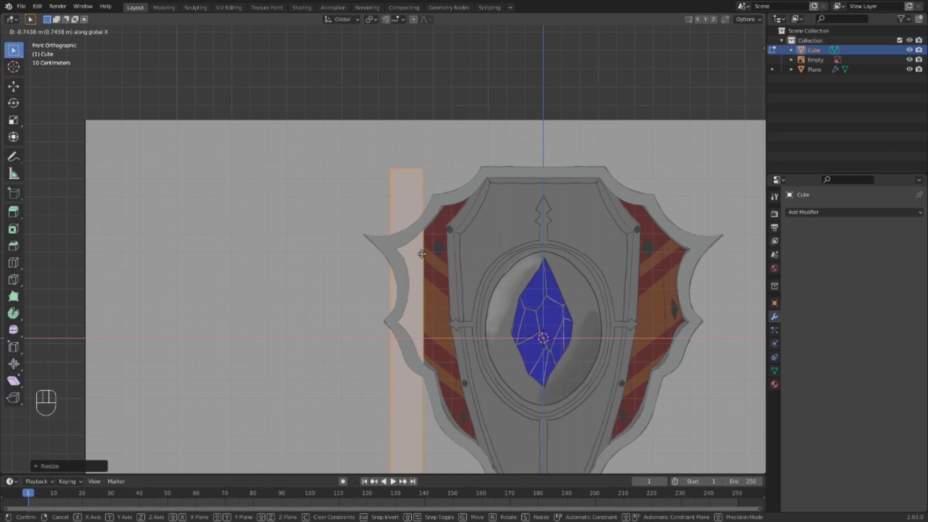
click(422, 254)
Add an Array modifier to the plank
scroll(450, 258, down, 2)
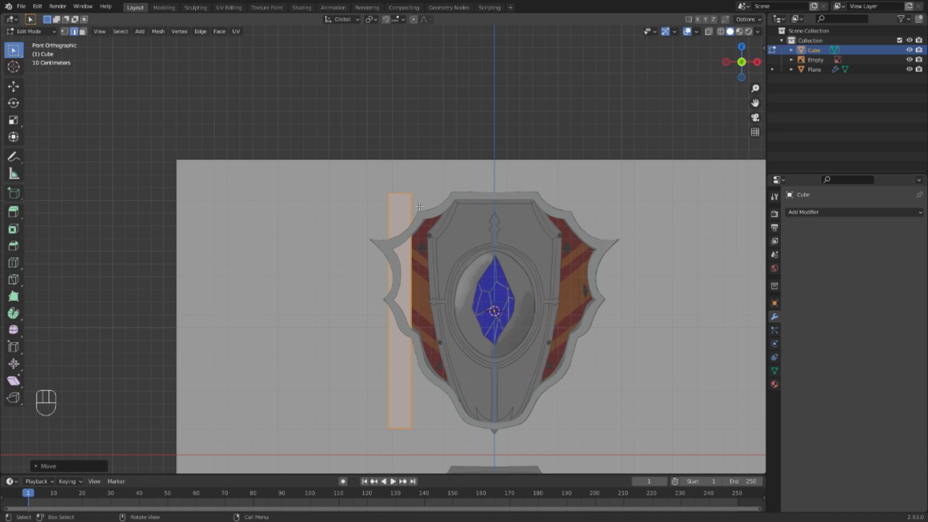
click(810, 213)
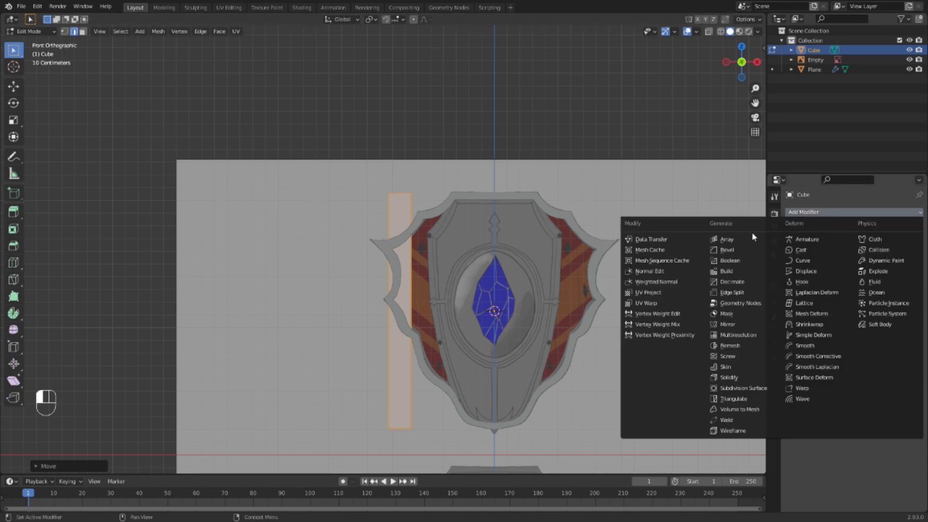
click(729, 240)
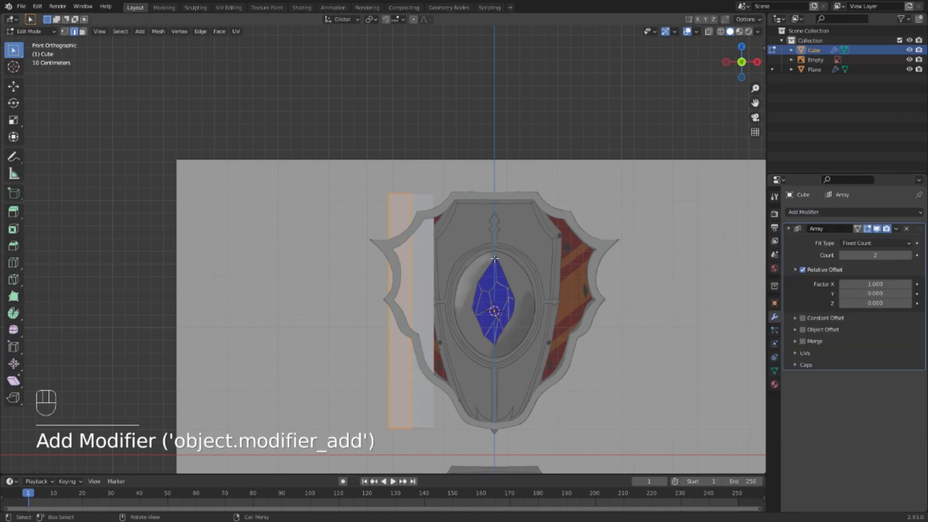
Set the array's relative offset X factor to 1.010 to leave a thin gap between the planks
scroll(462, 269, up, 5)
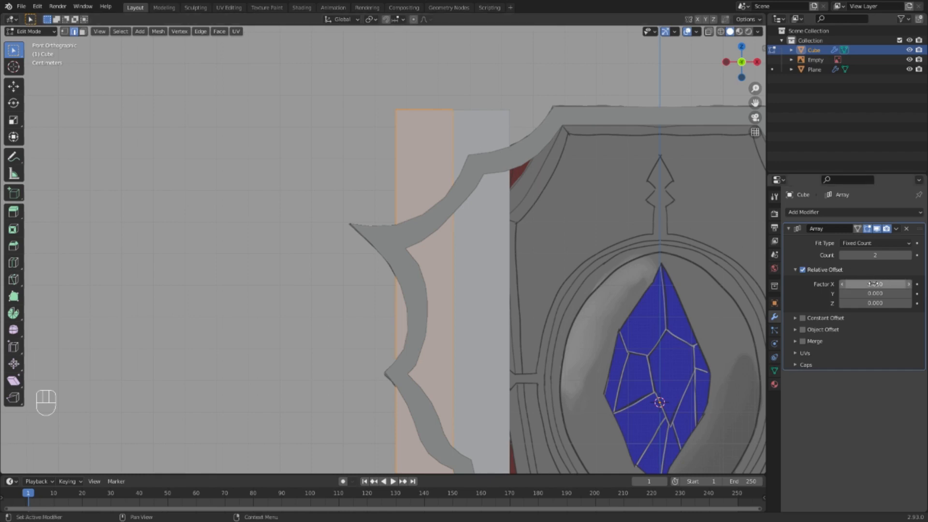
mouse_move(875, 283)
mouse_down()
mouse_move(897, 282)
mouse_move(873, 283)
mouse_up()
click(874, 284)
key(Return)
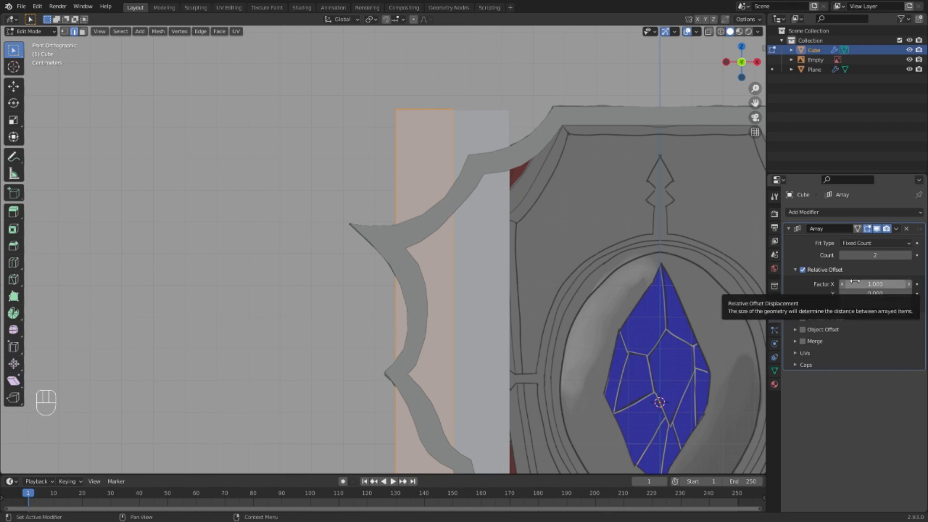
shift+drag(855, 281, 856, 281)
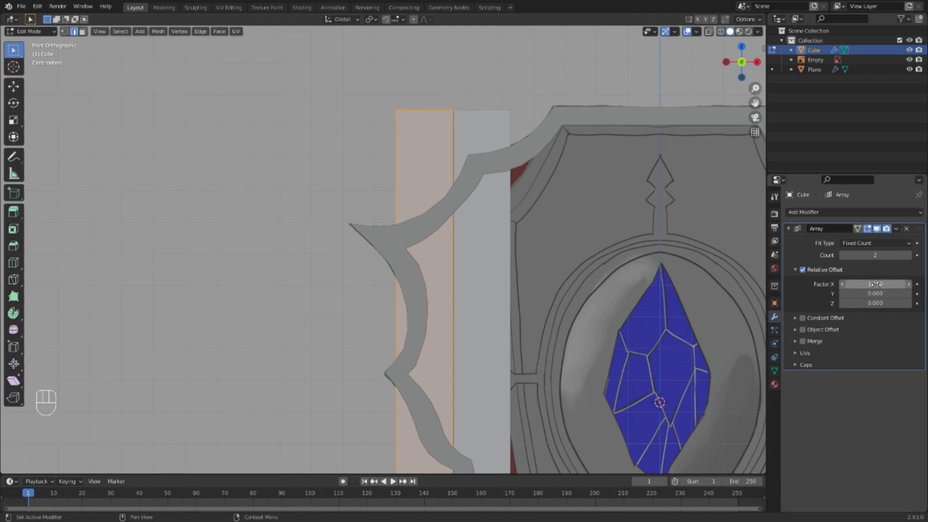
scroll(572, 213, down, 2)
middle_drag(572, 213, 460, 187)
key(Tab)
scroll(460, 187, down, 5)
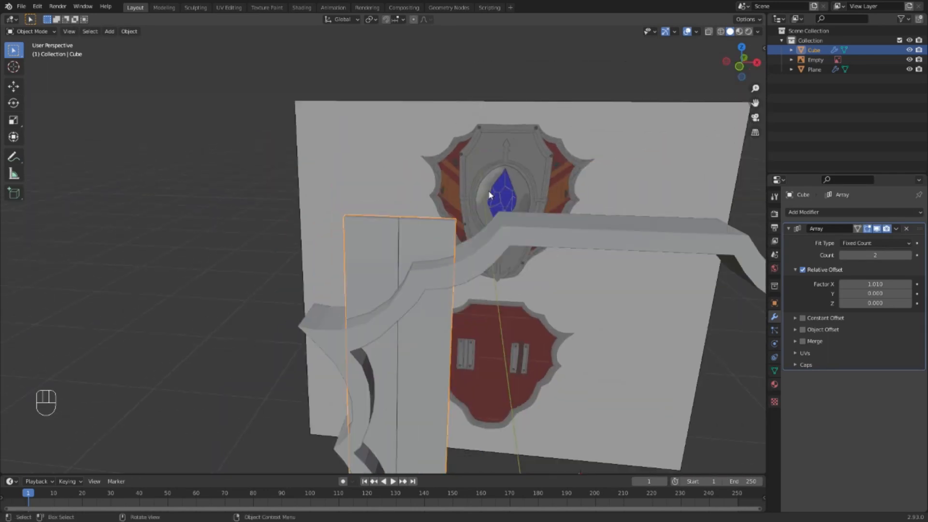
middle_drag(474, 224, 495, 209)
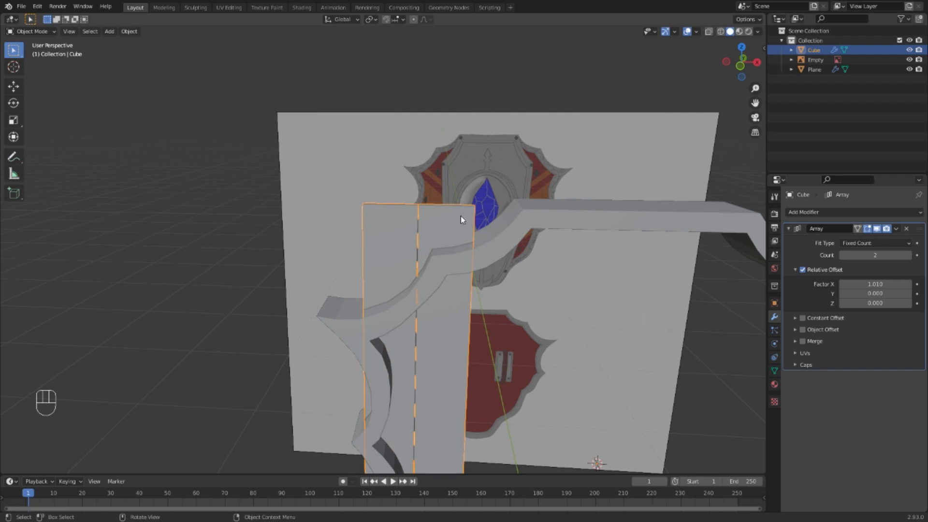
Raise the array count to 9 so the planks fill the width of the shield frame
key(Tab)
middle_drag(461, 241, 464, 227)
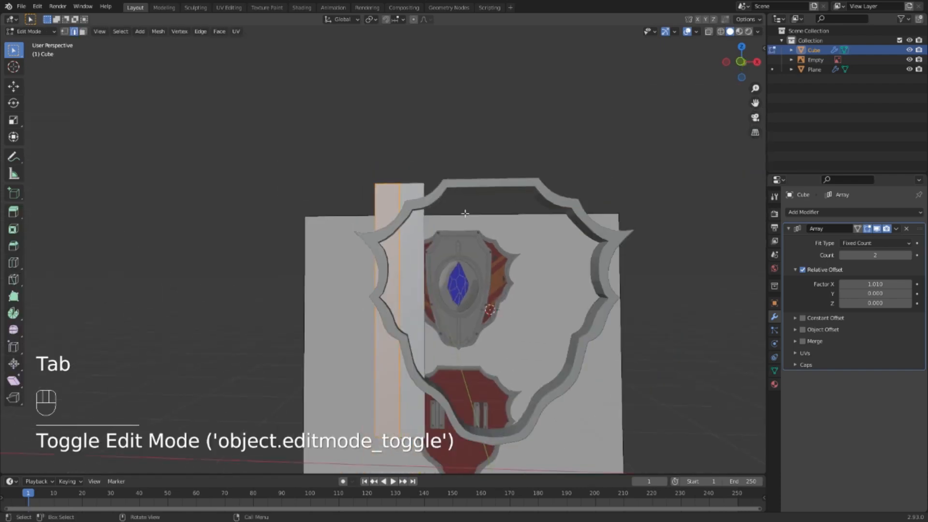
click(908, 256)
click(908, 255)
click(909, 255)
click(909, 255)
click(908, 255)
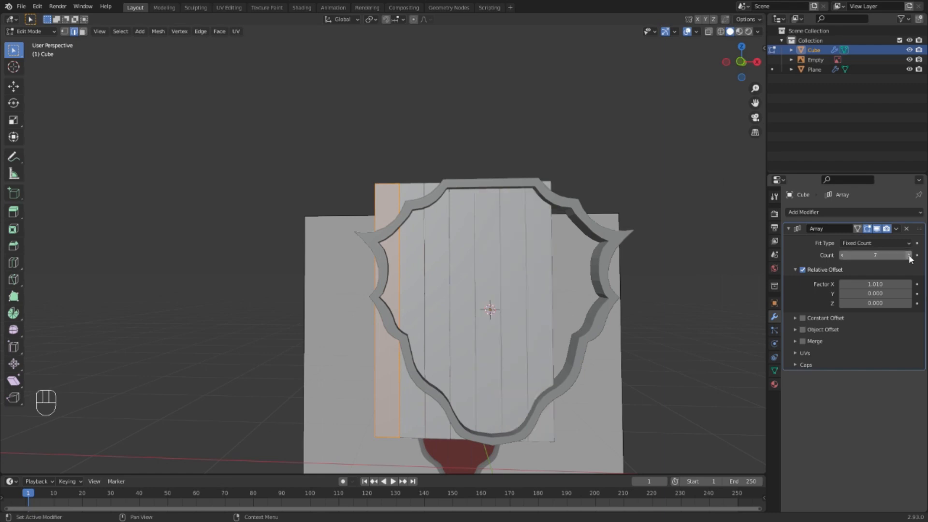
click(909, 255)
click(909, 256)
Examine the gaps between the planks and how the outermost planks fit against the frame's inner edges
middle_drag(747, 251, 628, 240)
scroll(720, 259, up, 2)
scroll(628, 241, up, 1)
scroll(627, 240, up, 2)
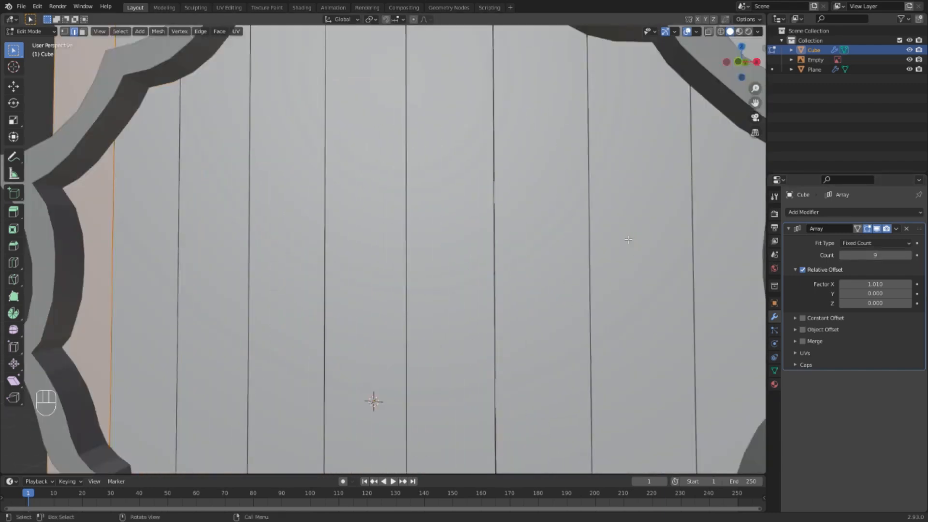
scroll(653, 208, down, 2)
middle_drag(658, 190, 646, 195)
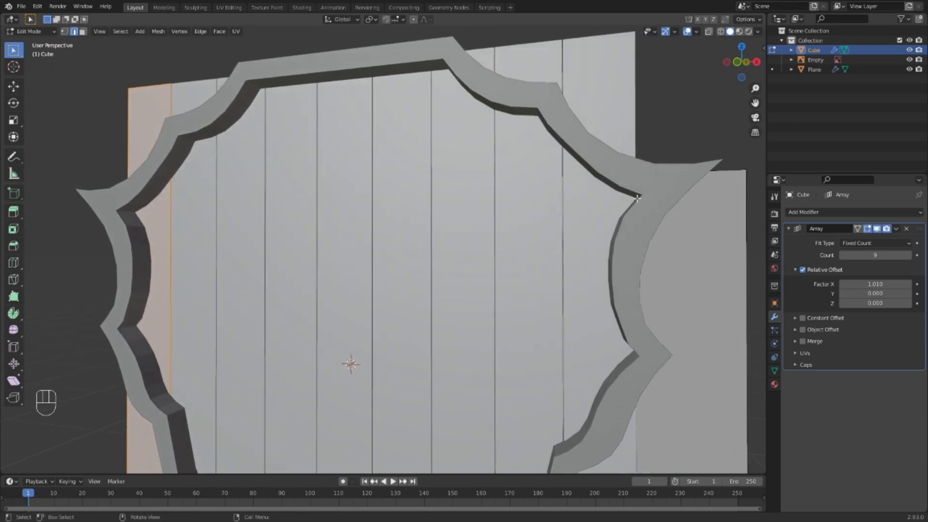
scroll(637, 198, up, 2)
shift+middle_drag(754, 169, 566, 214)
scroll(566, 214, up, 8)
scroll(566, 214, down, 5)
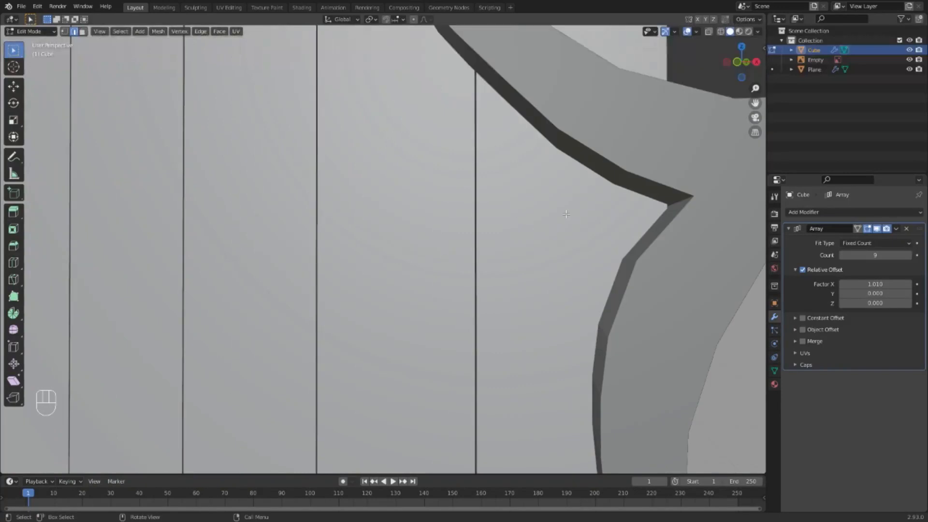
middle_drag(633, 206, 619, 205)
scroll(619, 205, down, 7)
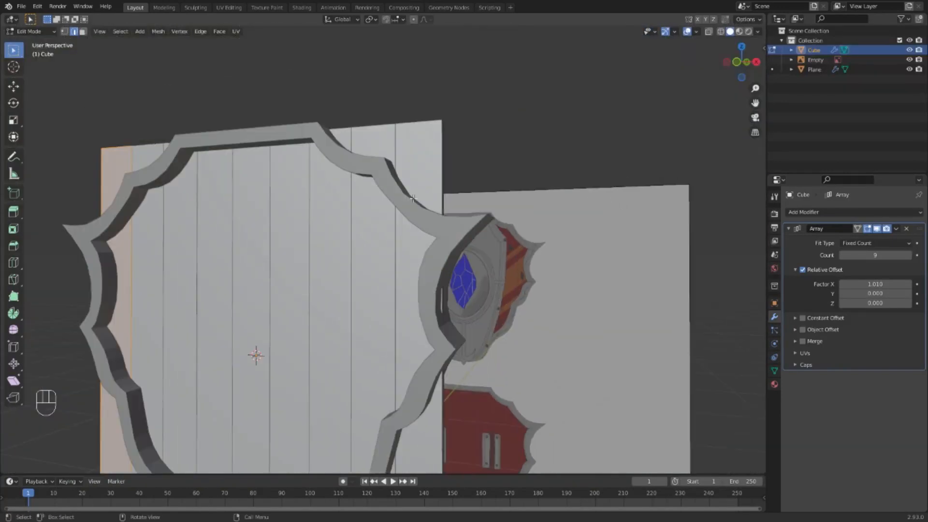
middle_drag(413, 198, 286, 204)
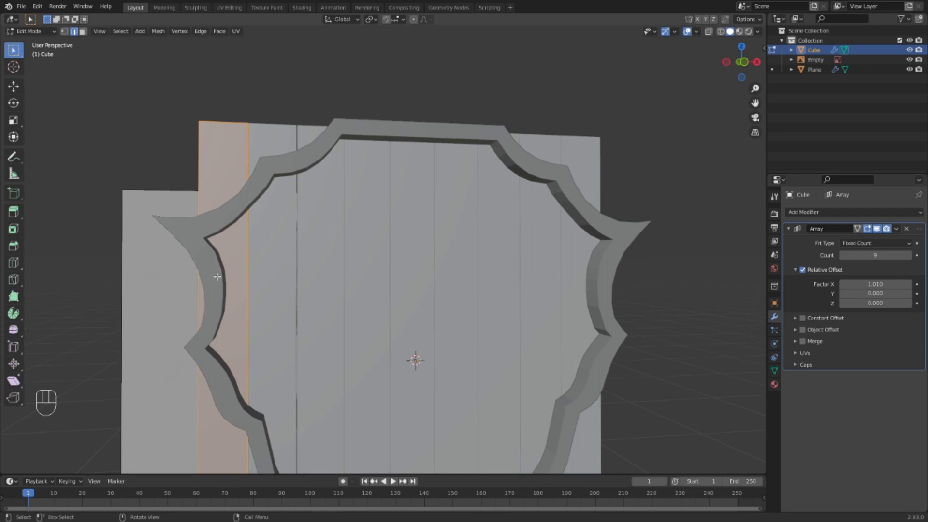
Shift the plank mesh about 0.01 m along X to centre the row within the frame, and return to Object Mode
key(g)
key(x)
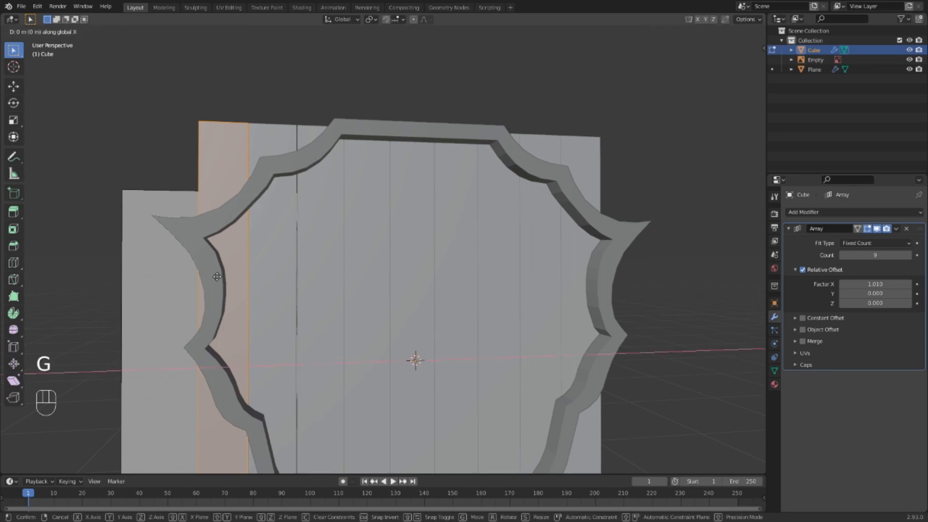
key(shift)
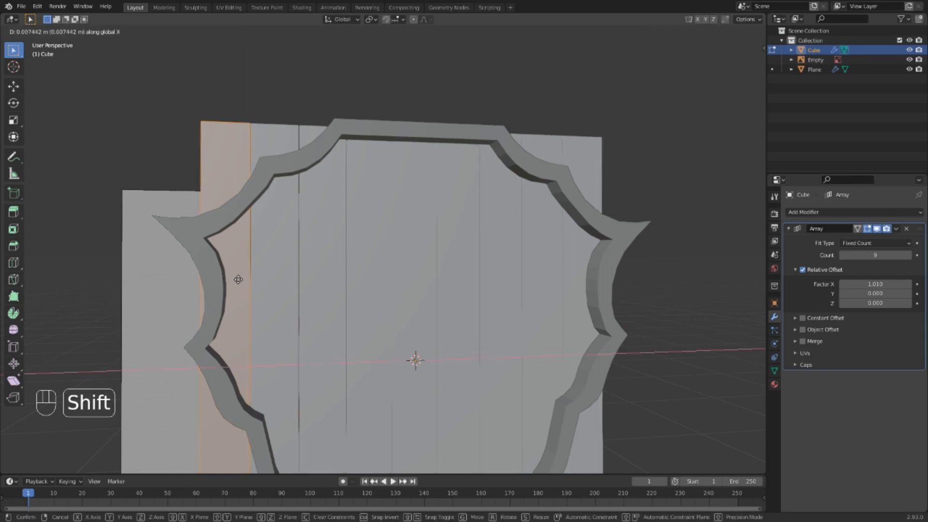
click(249, 280)
key(Tab)
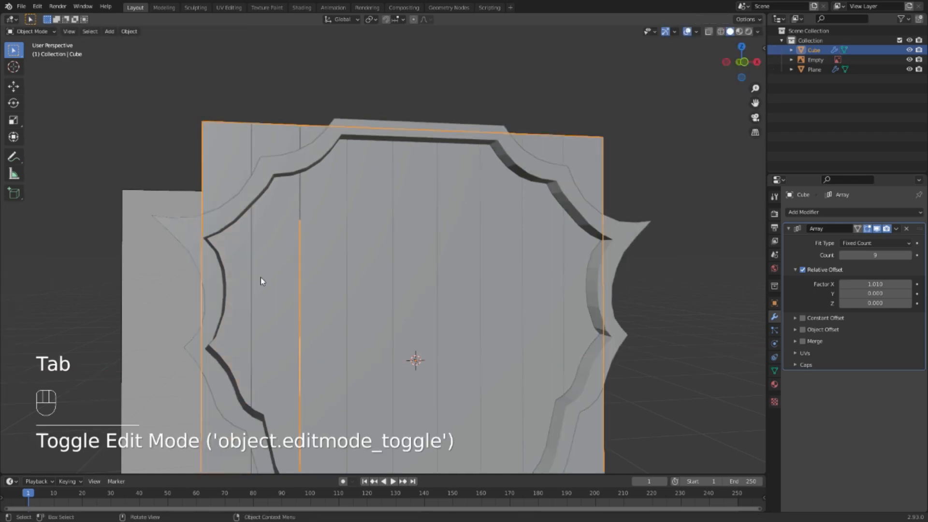
middle_drag(264, 274, 284, 251)
scroll(234, 274, up, 3)
scroll(240, 261, down, 5)
scroll(283, 251, down, 2)
scroll(284, 251, down, 2)
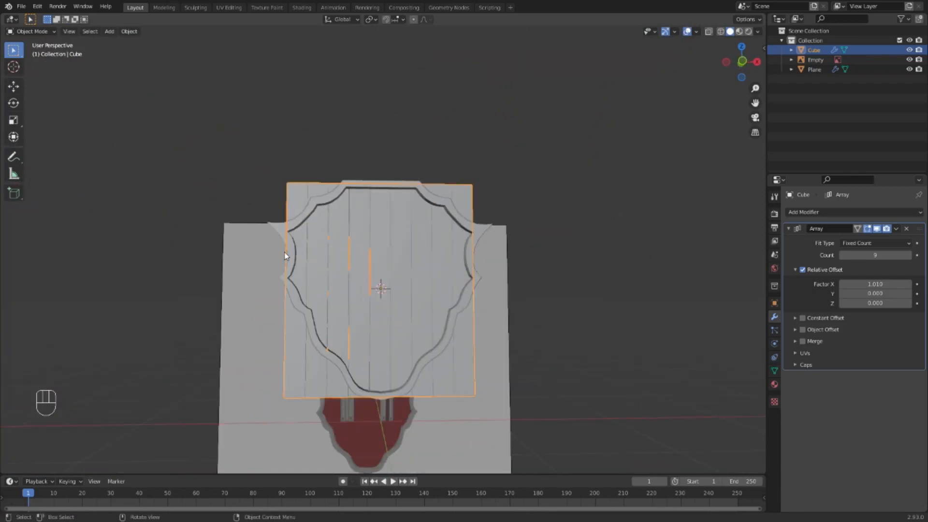